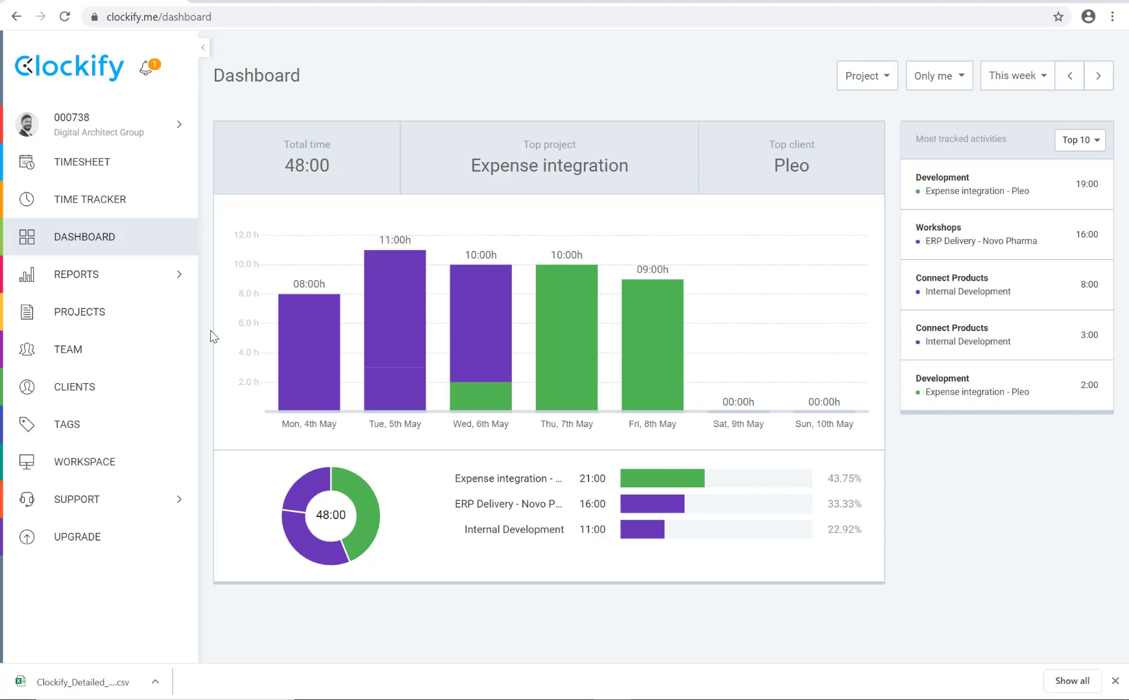
Step: Open the detailed time report and export it as a CSV file
mouse_move(111, 277)
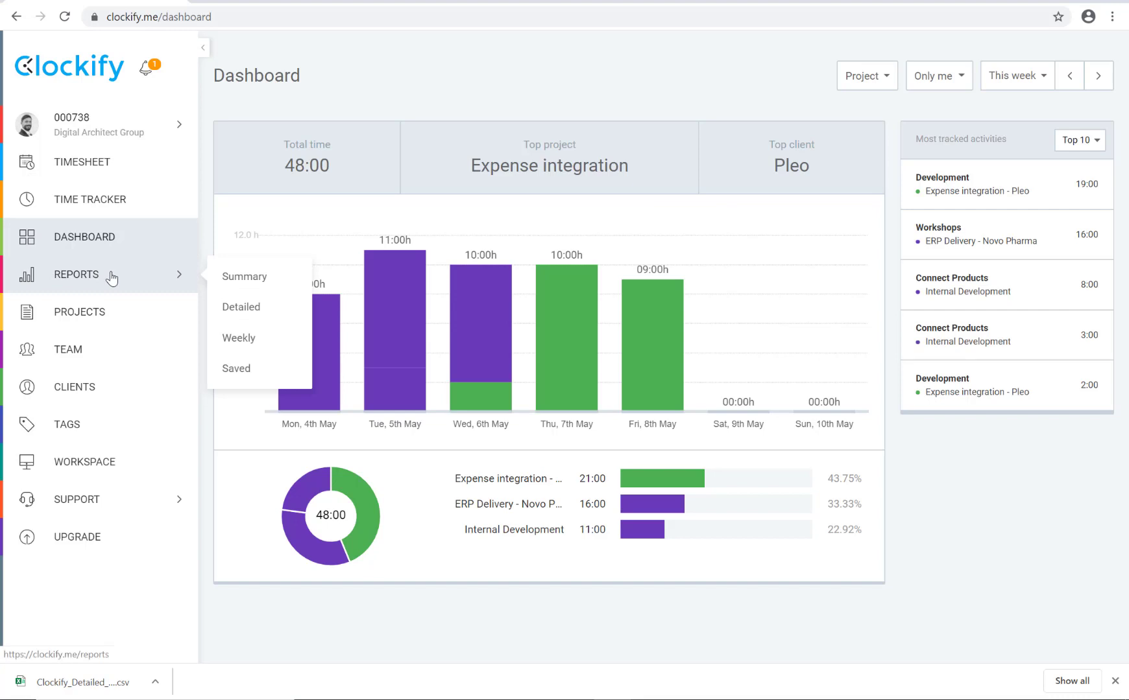
click(249, 305)
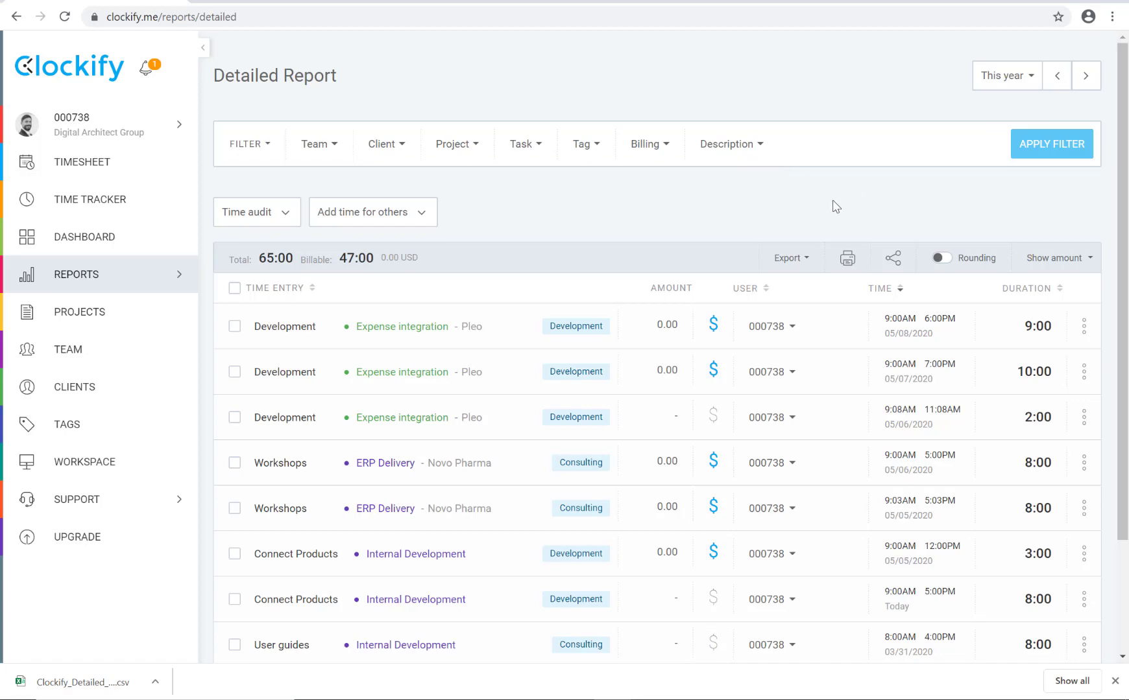
click(797, 266)
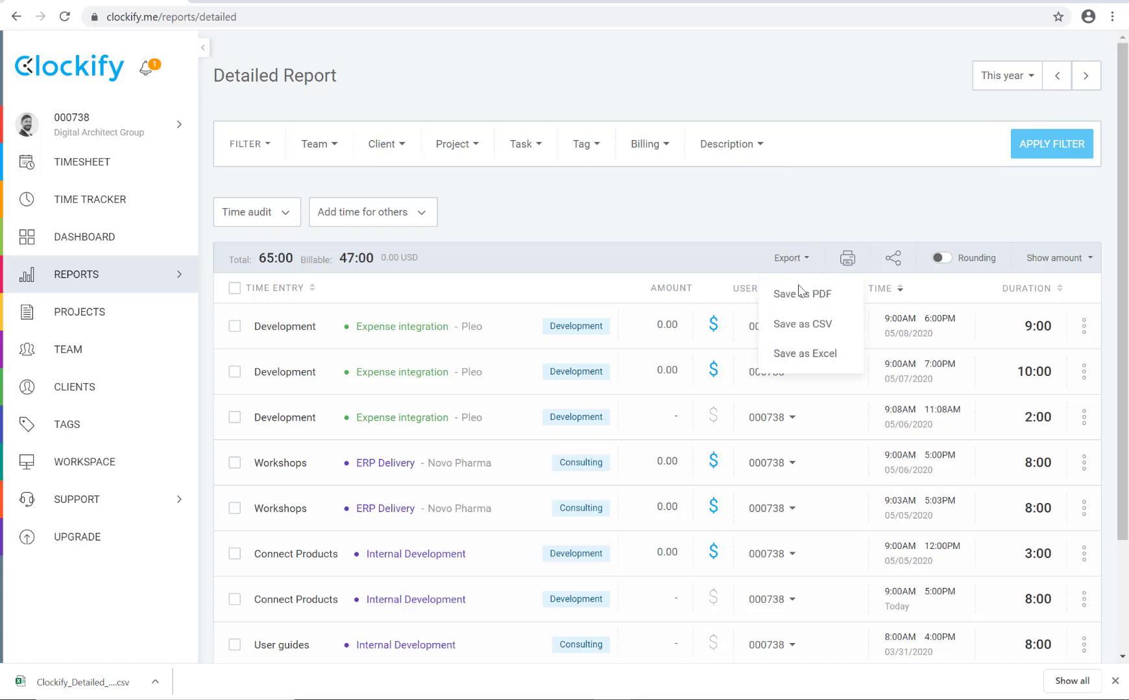
click(801, 328)
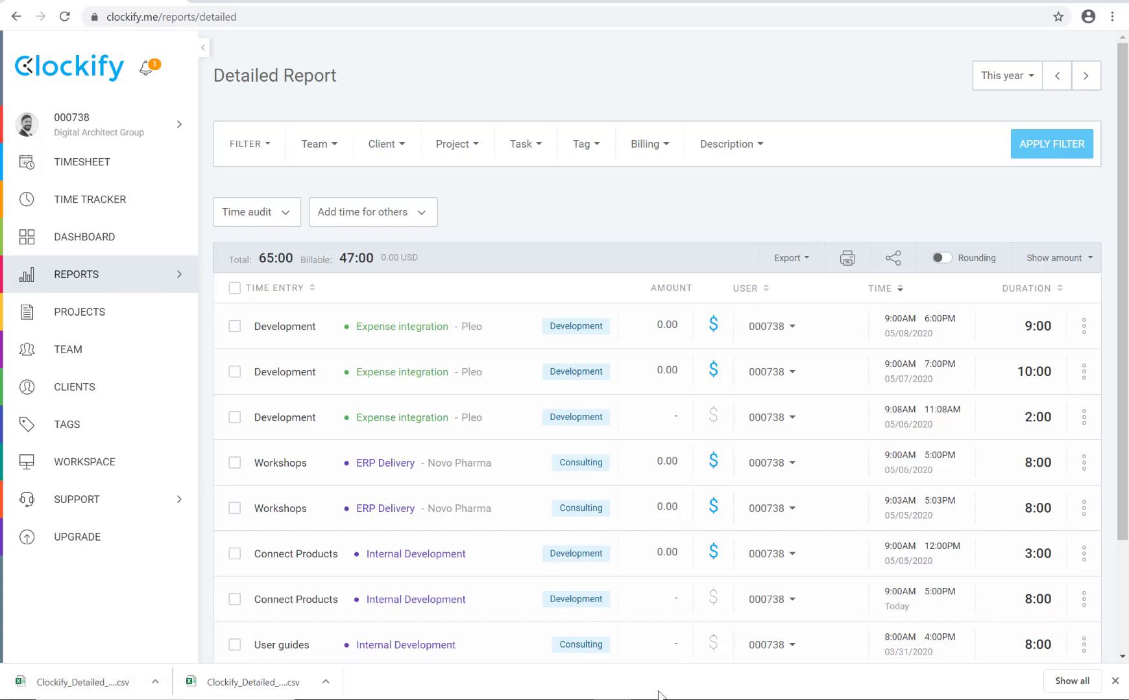
Step: Switch to Finance and Operations and open the periodic Time Connect import of hour transactions for Project management and accounting
key(alt+Tab)
key(alt+Tab)
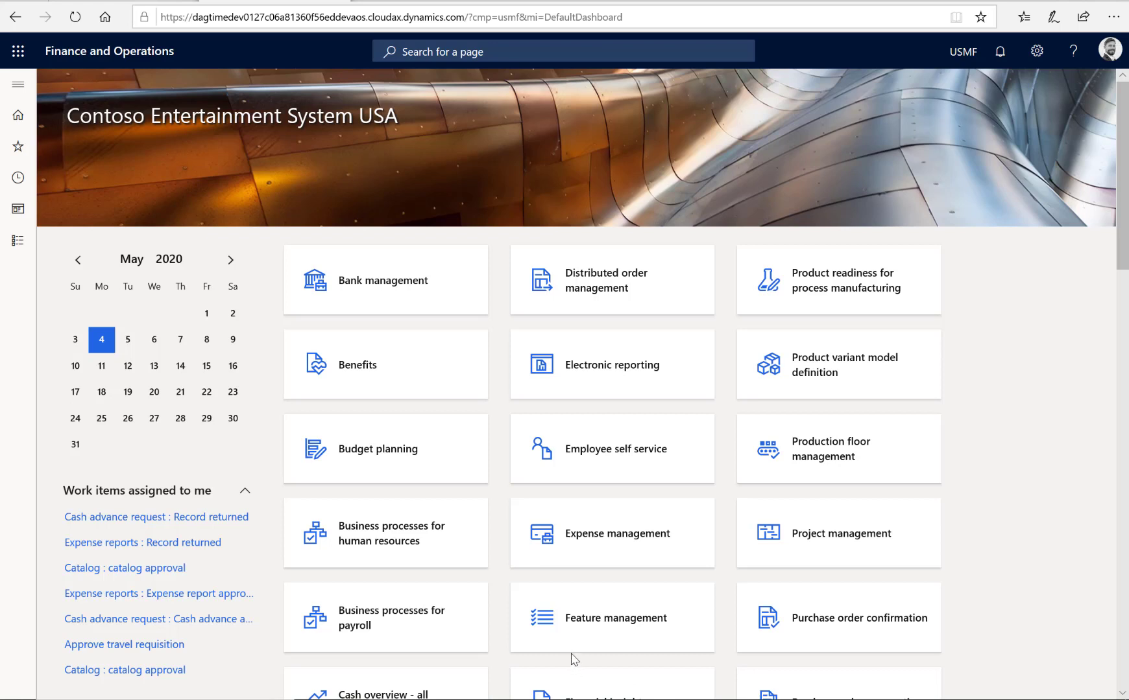
click(18, 85)
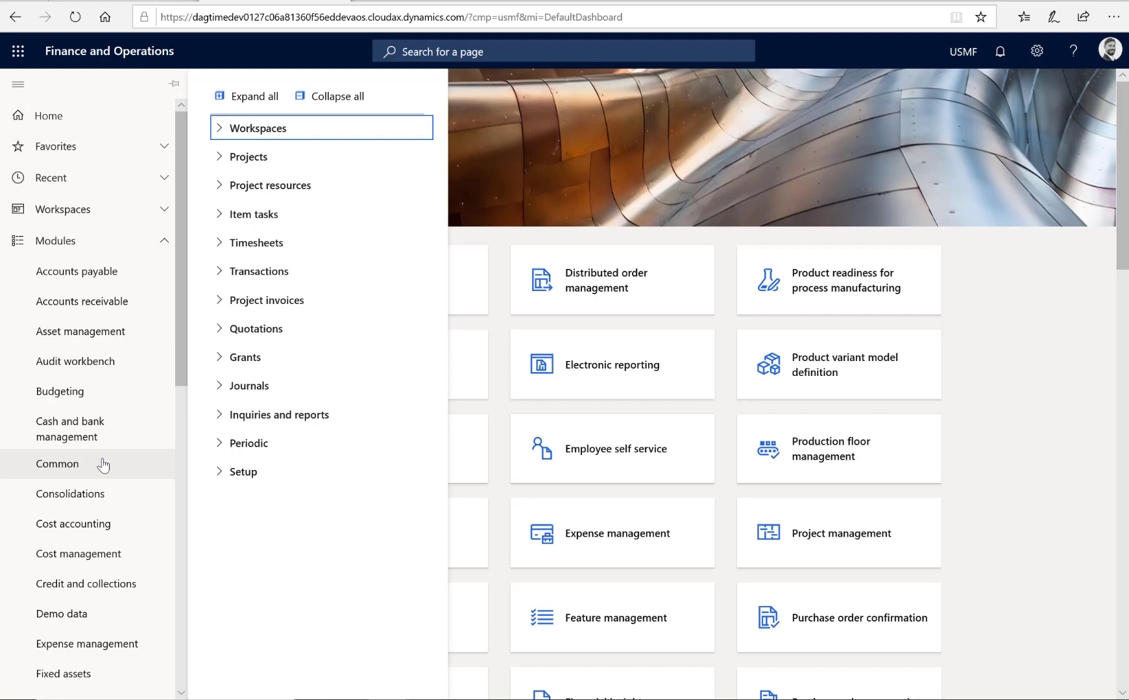
scroll(98, 448, down, 6)
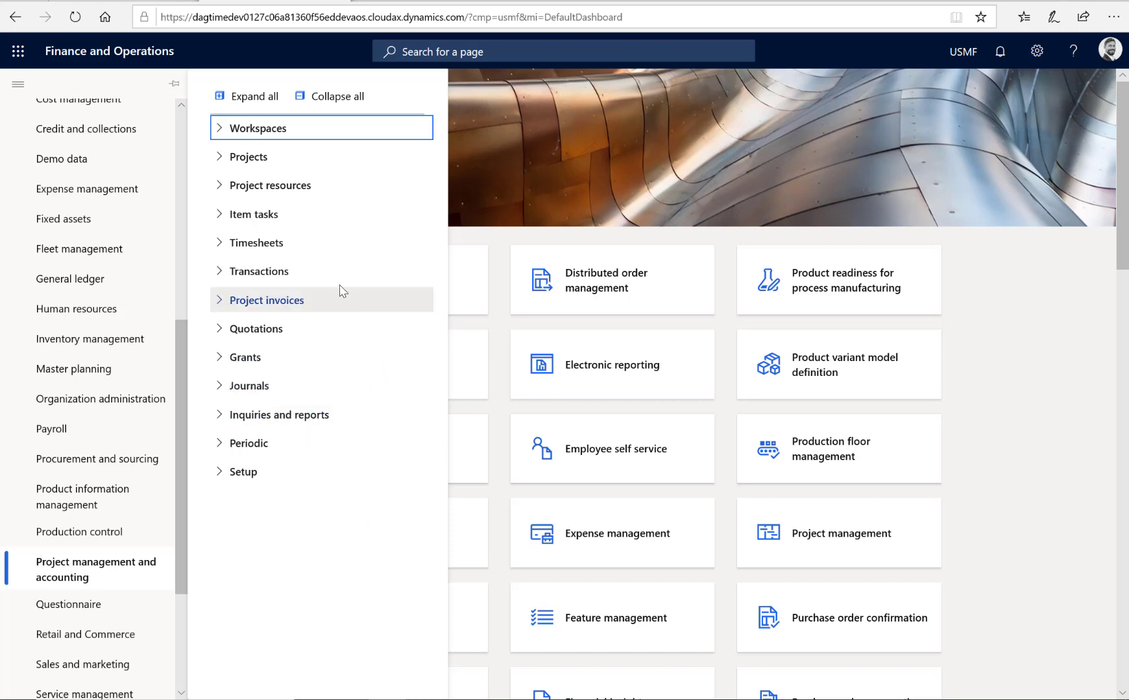
click(259, 444)
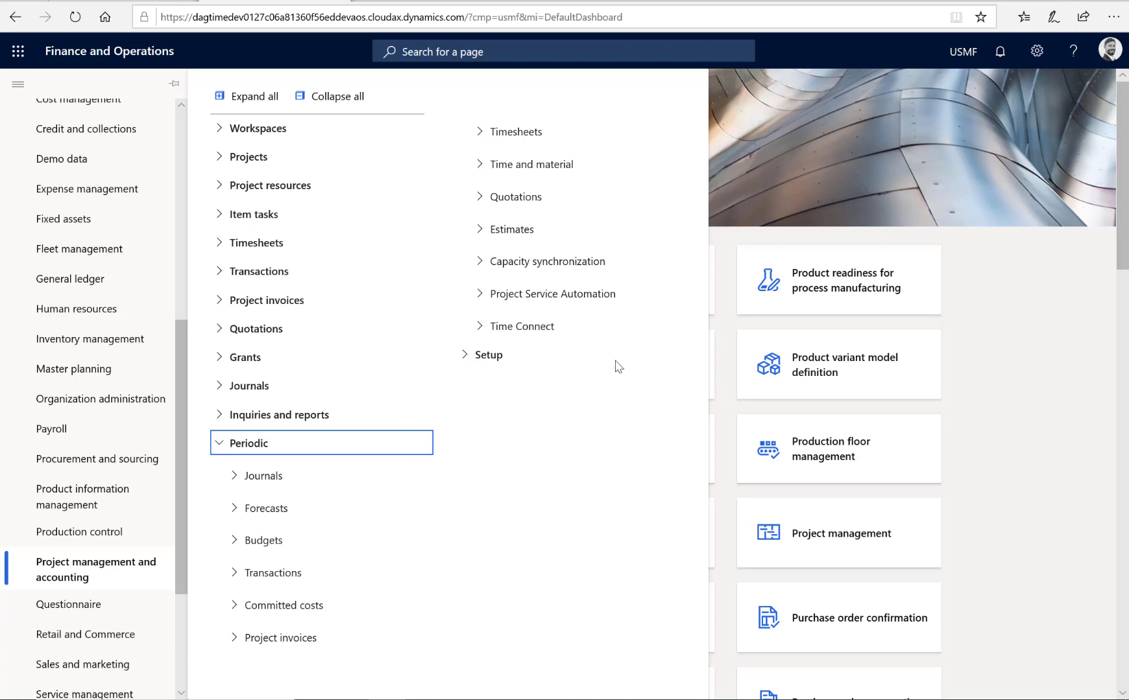
click(570, 334)
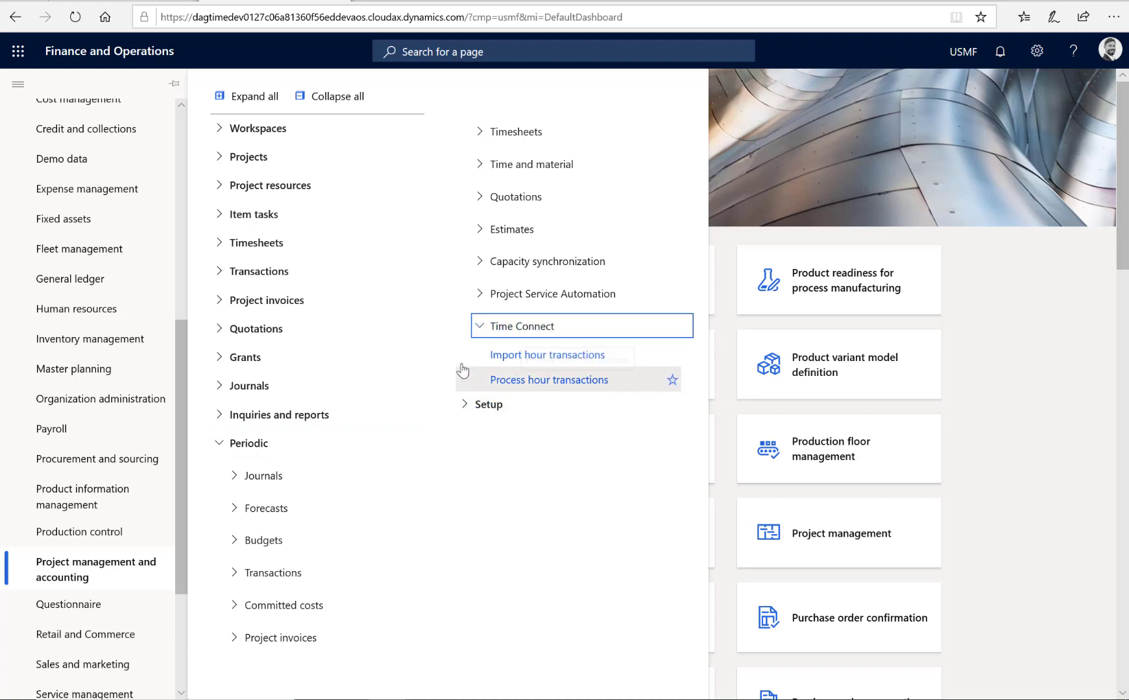
click(562, 355)
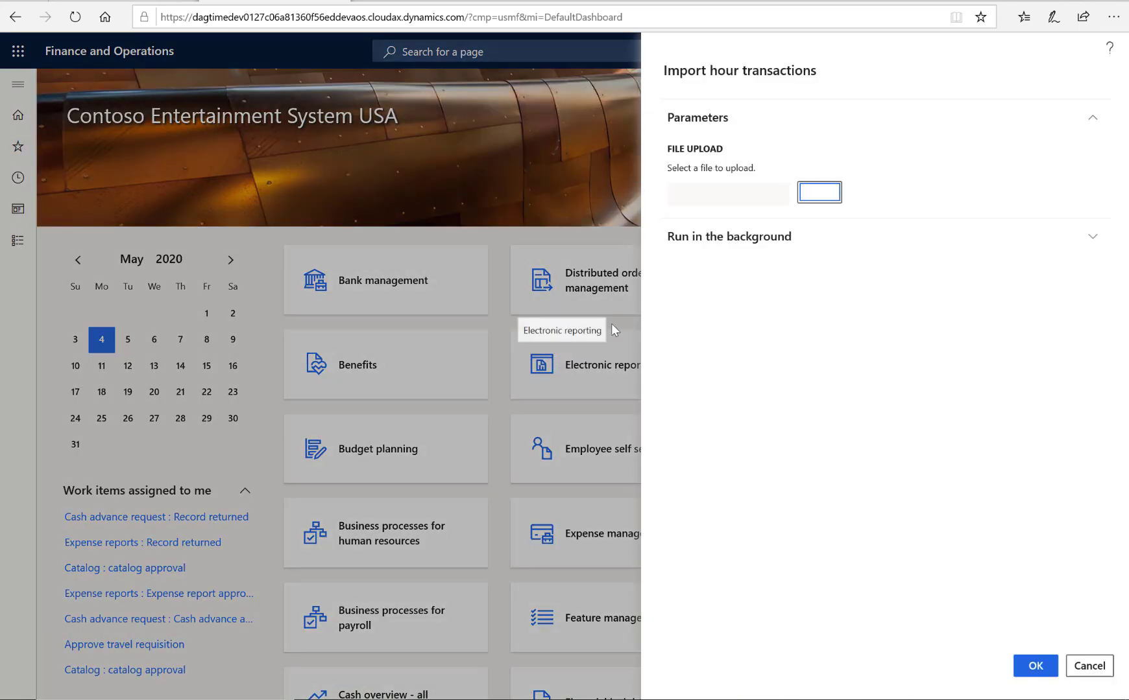
Step: Upload Clockify_Detailed_Report_01_01_2020-12_31_2020 (1).csv from Downloads and run the hour transaction import
click(837, 198)
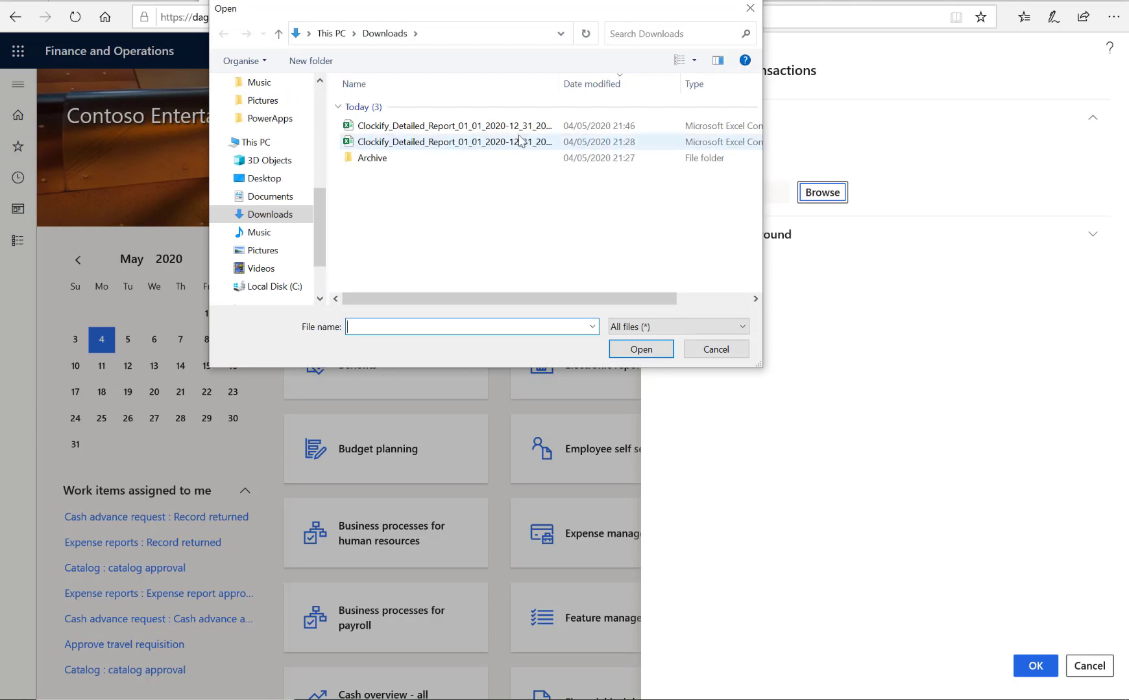
click(494, 127)
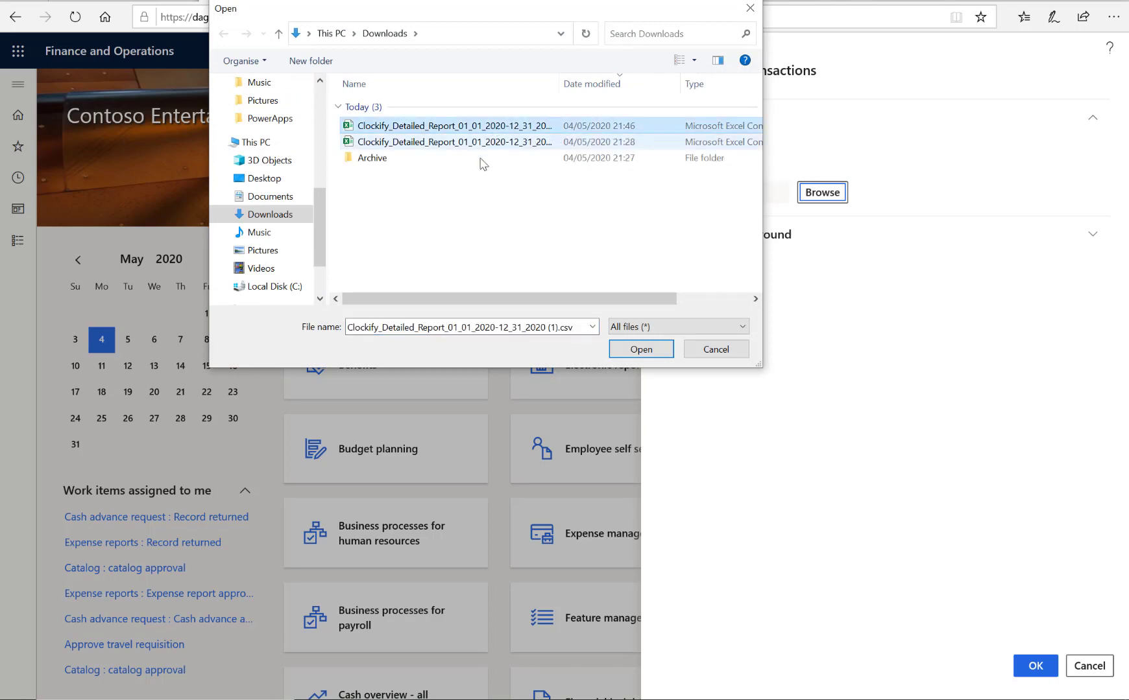
click(639, 350)
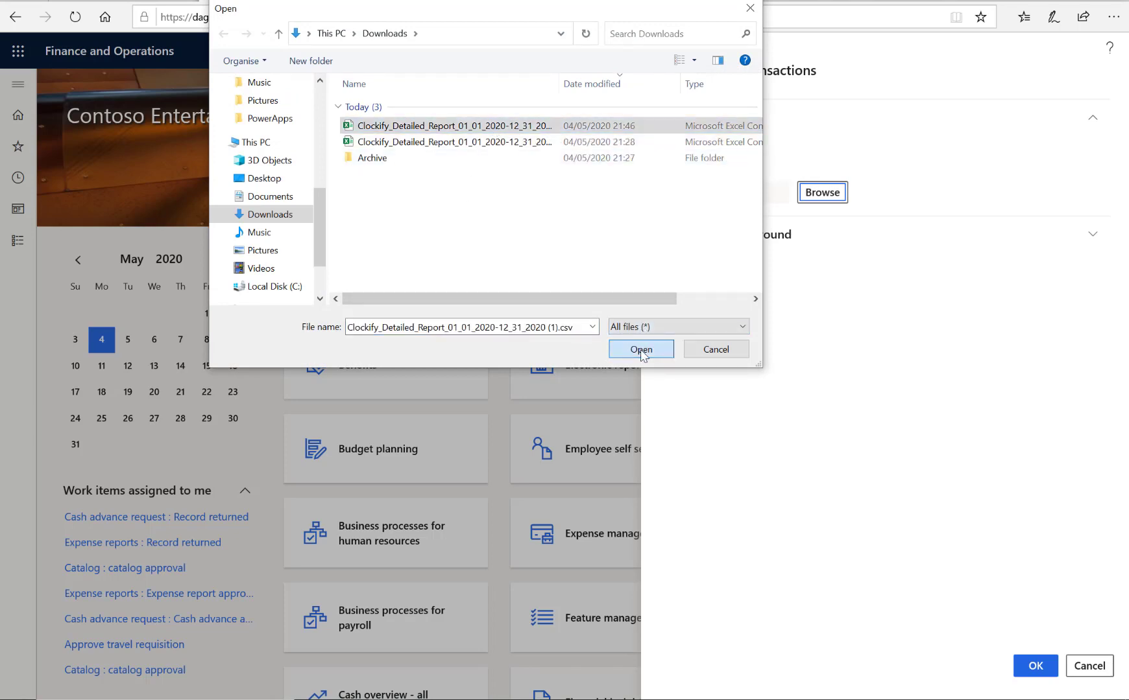
click(1038, 666)
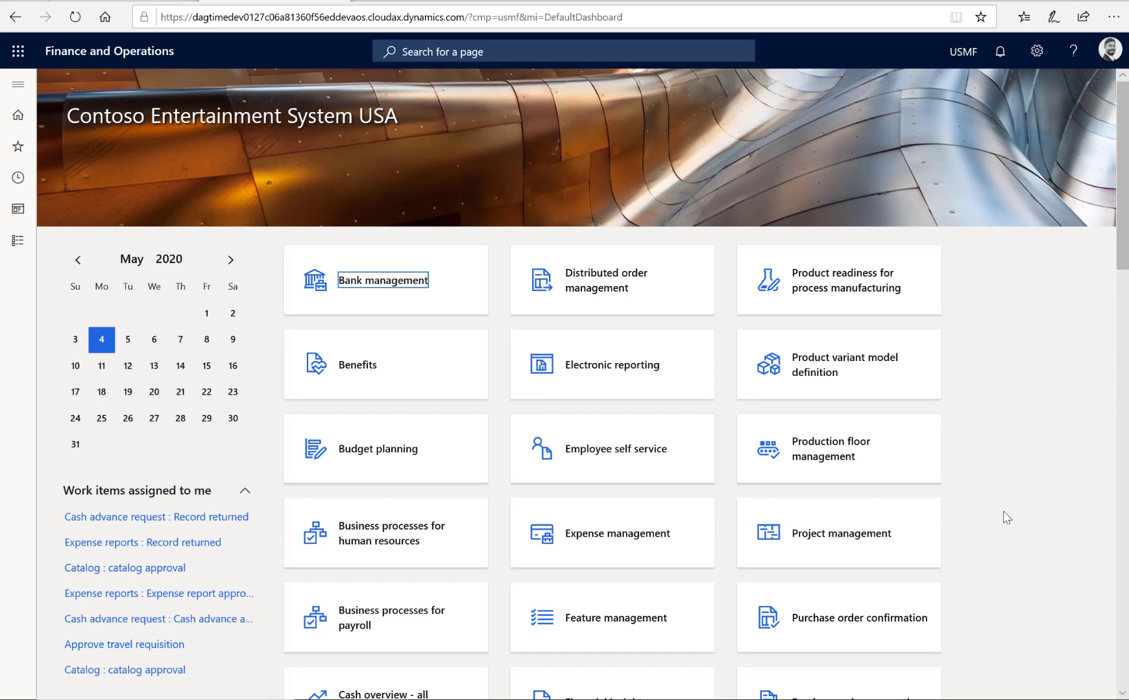
Step: Open the Time Connect inquiry for imported hour transactions to review the imported records
click(17, 85)
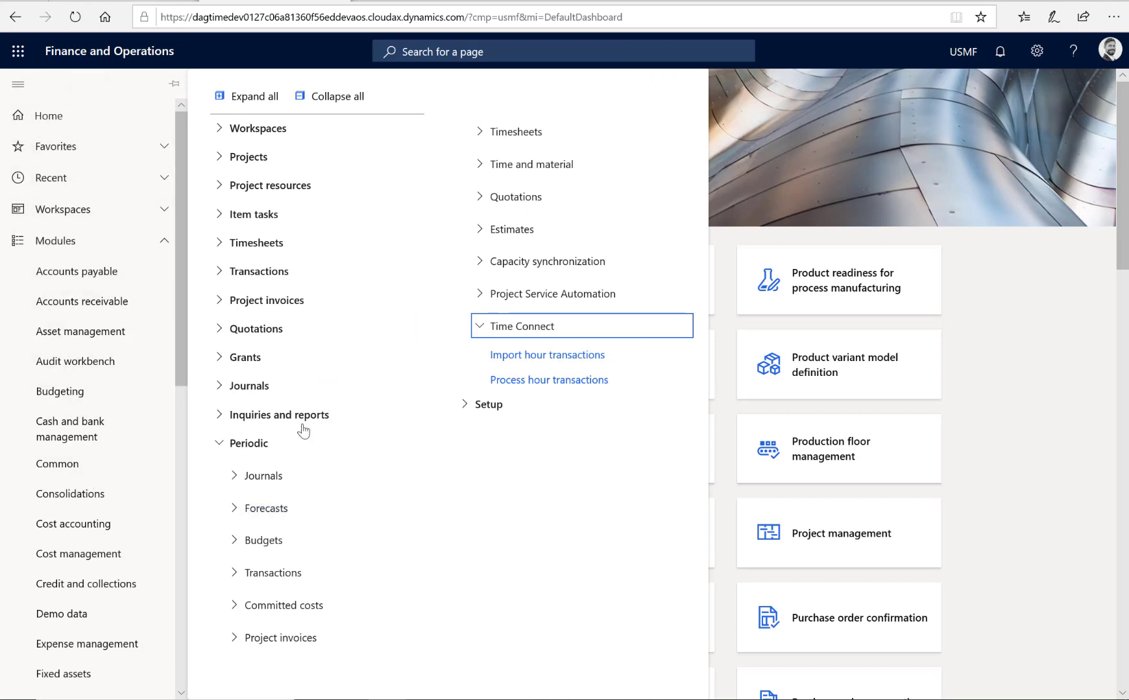
click(264, 416)
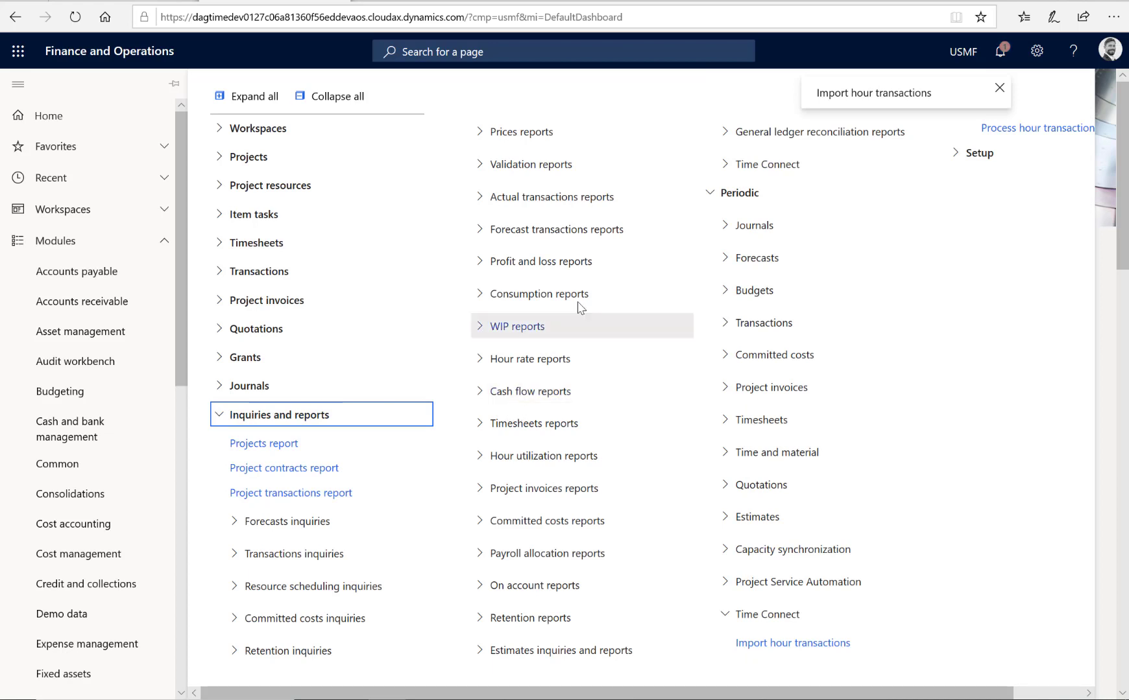
click(788, 168)
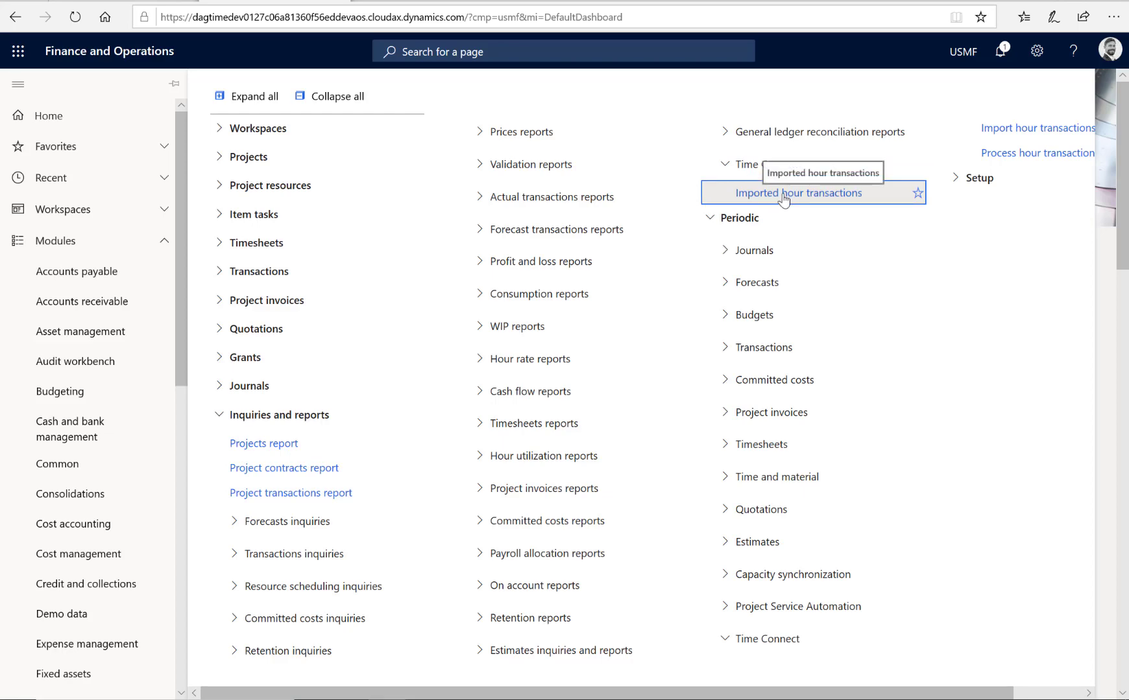
click(784, 194)
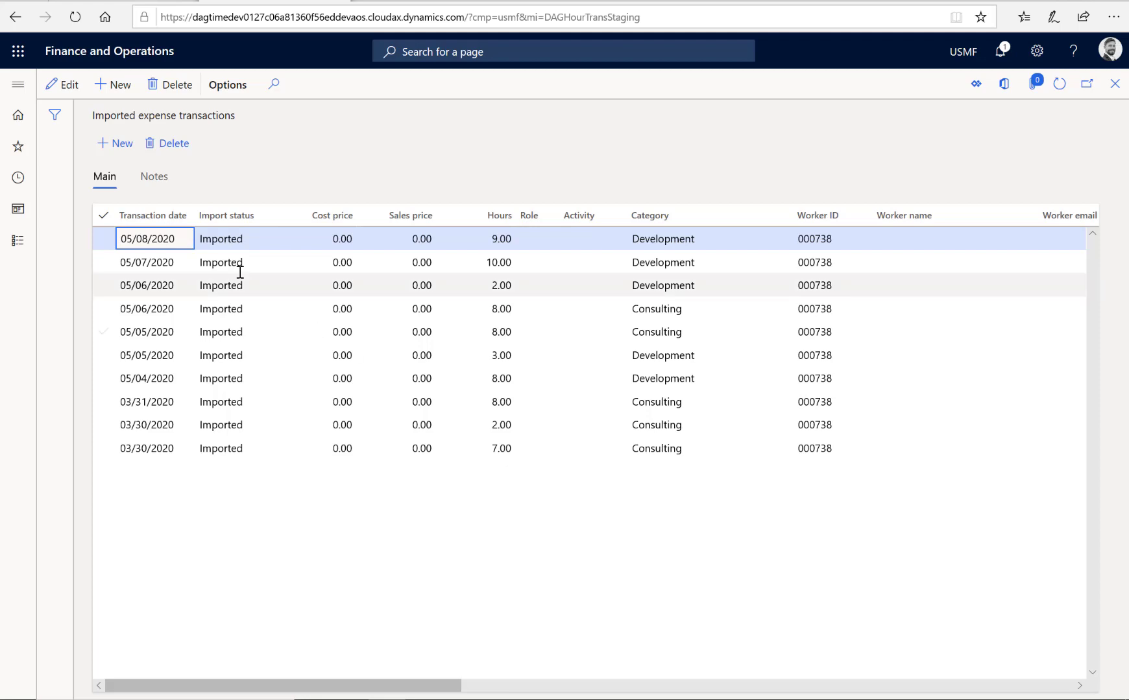
Step: Run the Time Connect Process hour transactions job without batch processing, after showing its background options
click(18, 84)
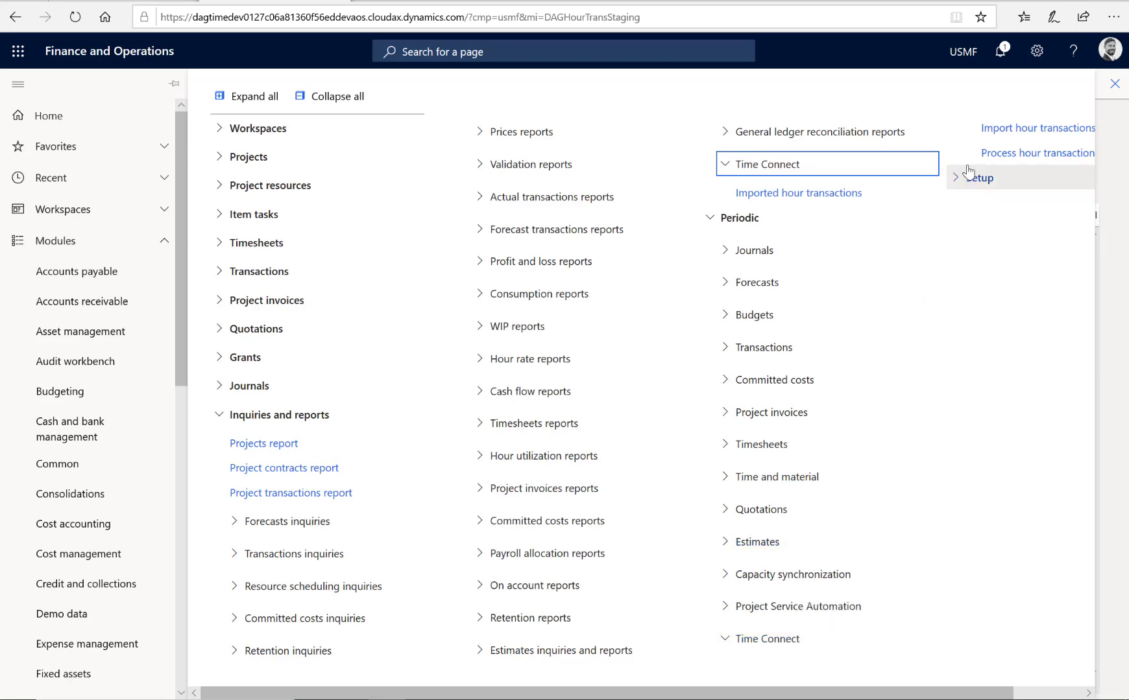
scroll(1023, 157, right, 1)
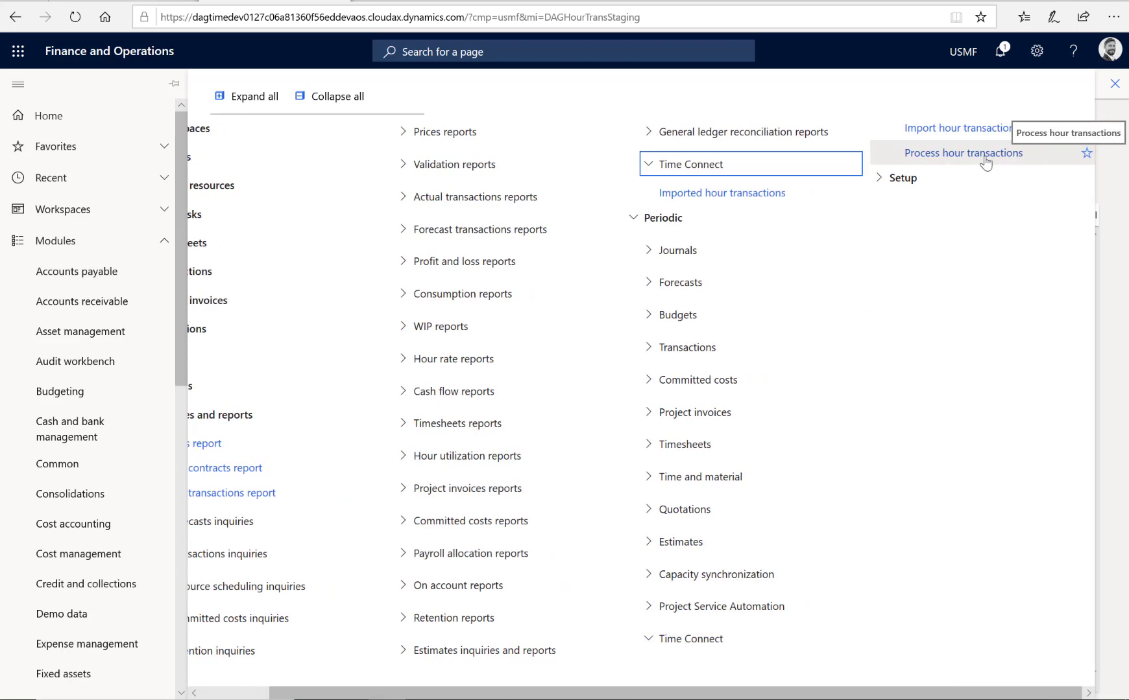
click(964, 153)
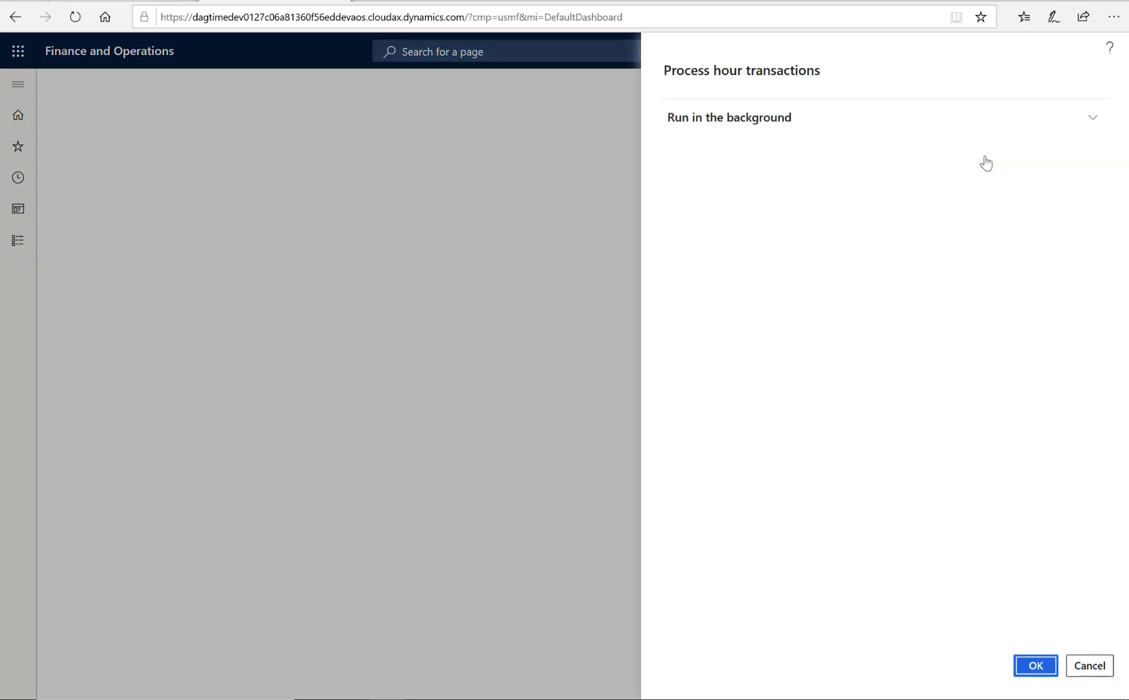
click(875, 122)
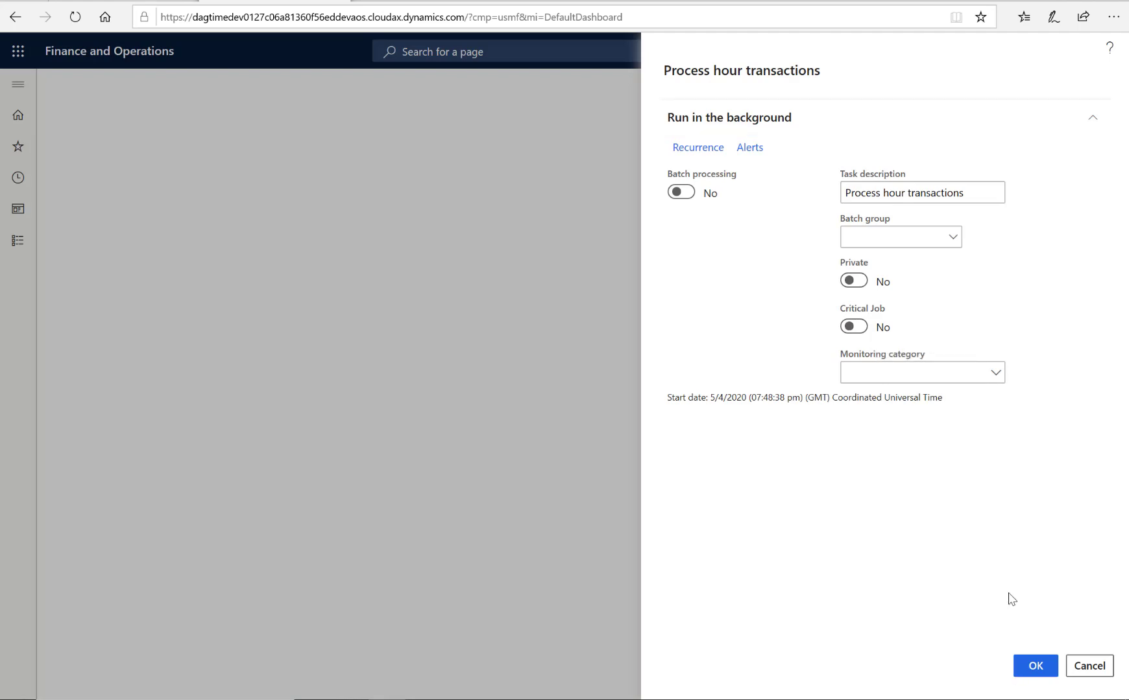
click(1042, 667)
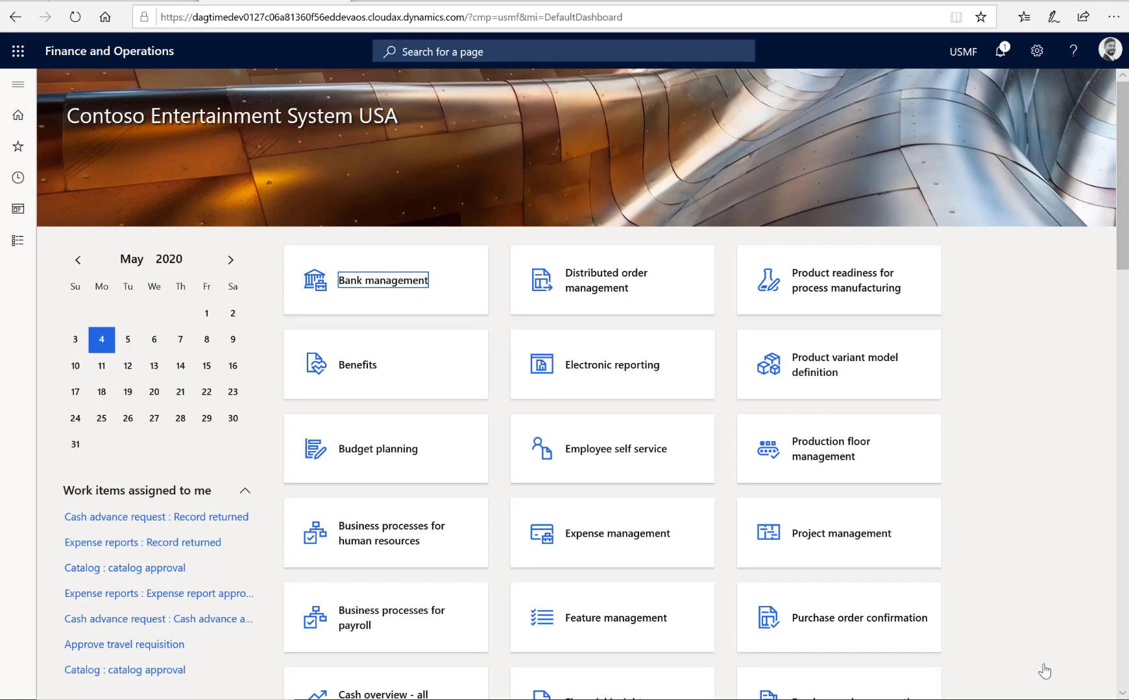
Step: Open the project hour journals to view the journals not yet posted
click(20, 85)
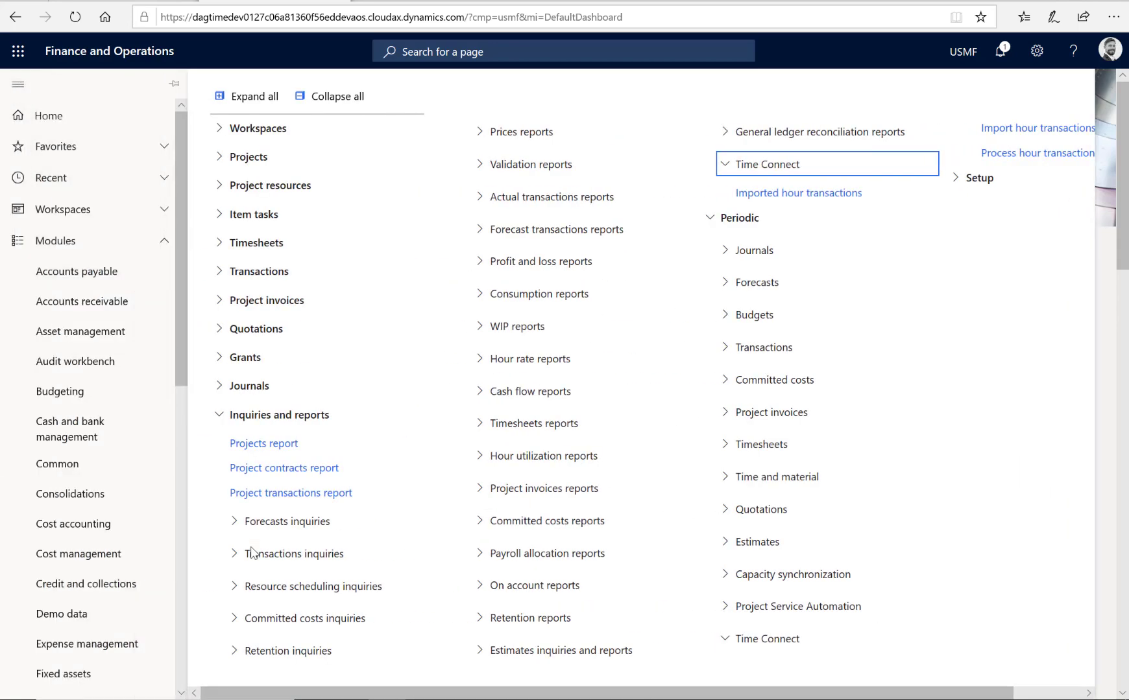
click(219, 418)
click(221, 389)
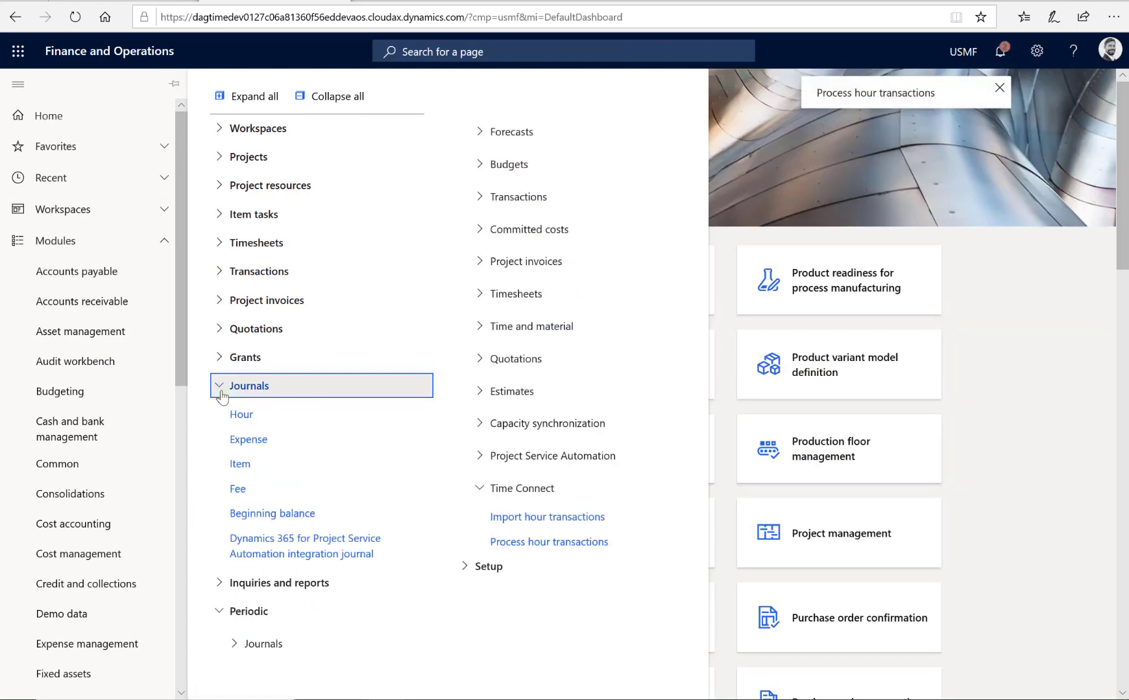
click(263, 421)
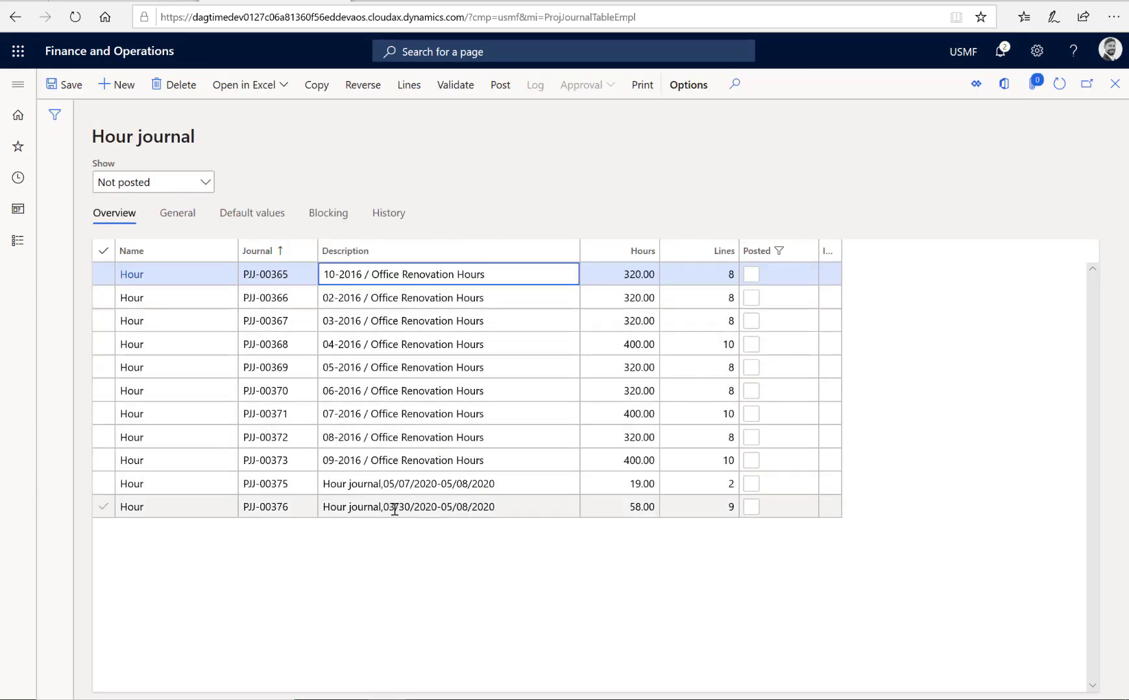
Step: Select the hour journal covering 03/30/2020-05/08/2020, check the date range in its description, and open its lines
click(394, 509)
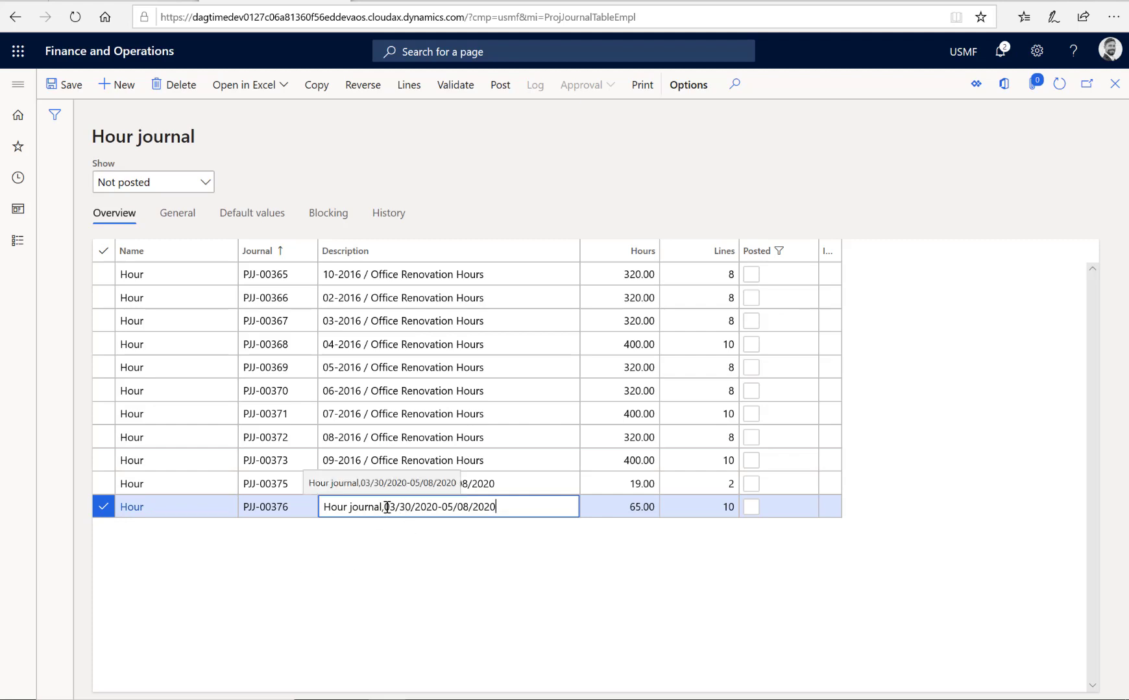
drag(386, 507, 505, 508)
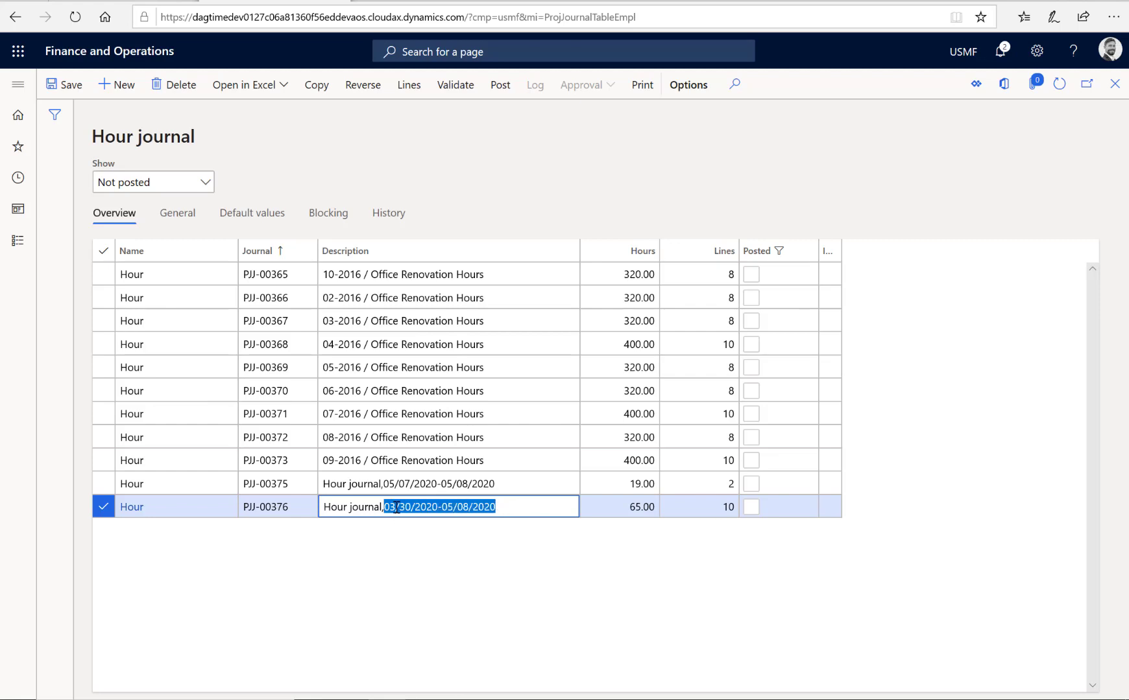
click(451, 557)
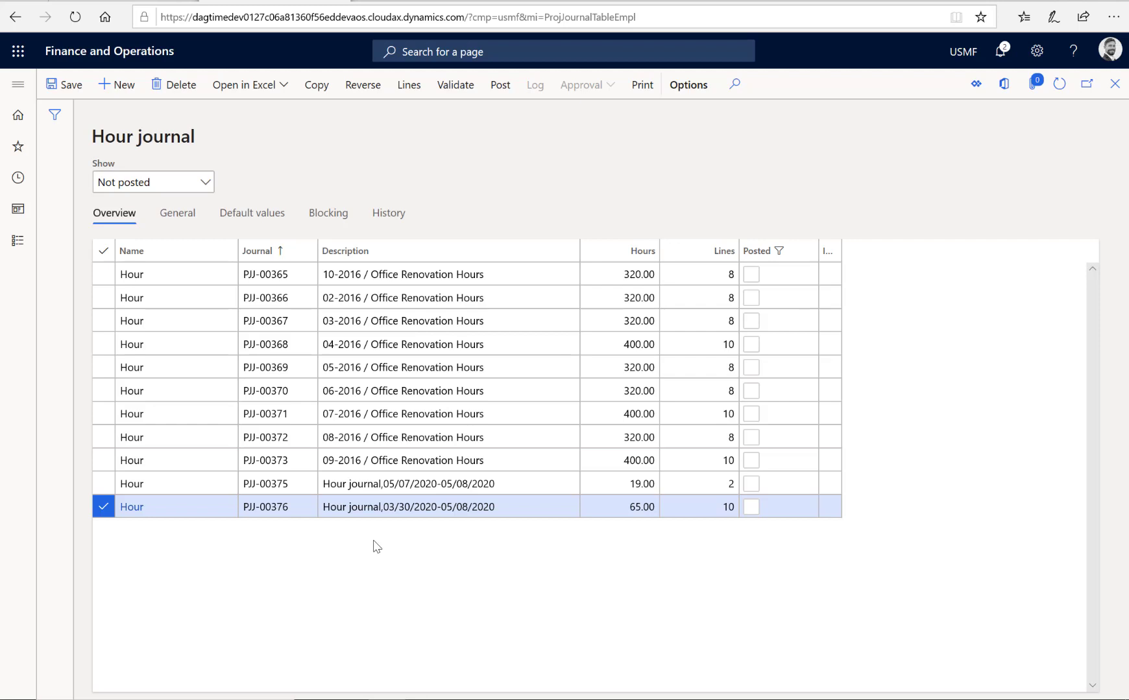
click(411, 87)
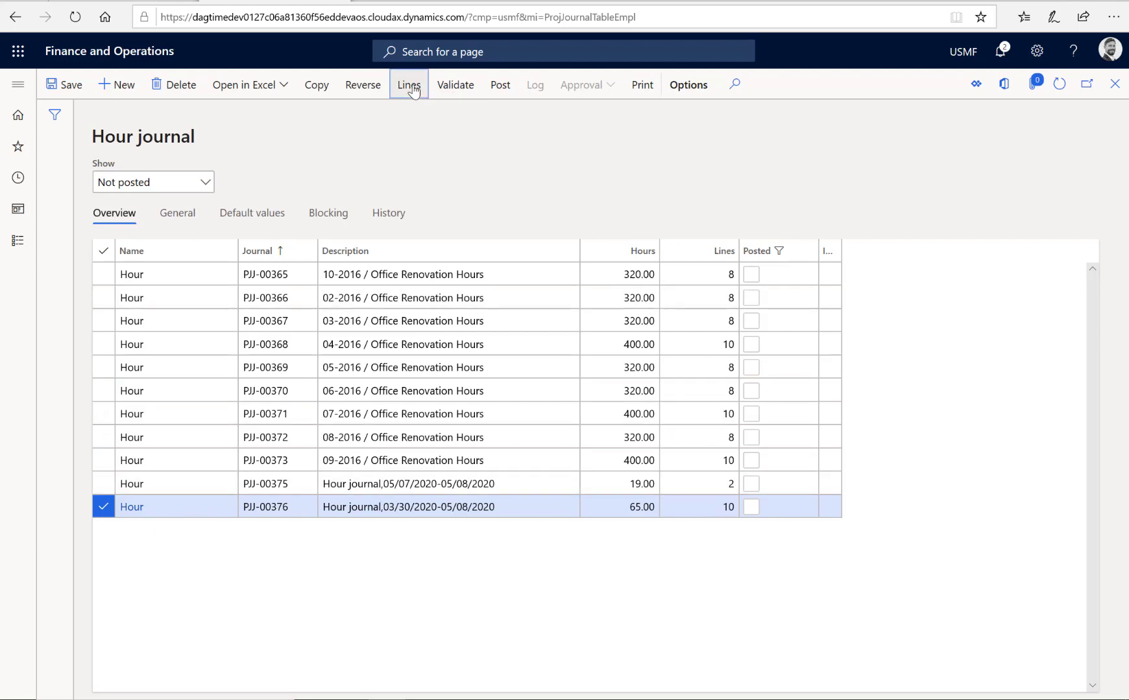